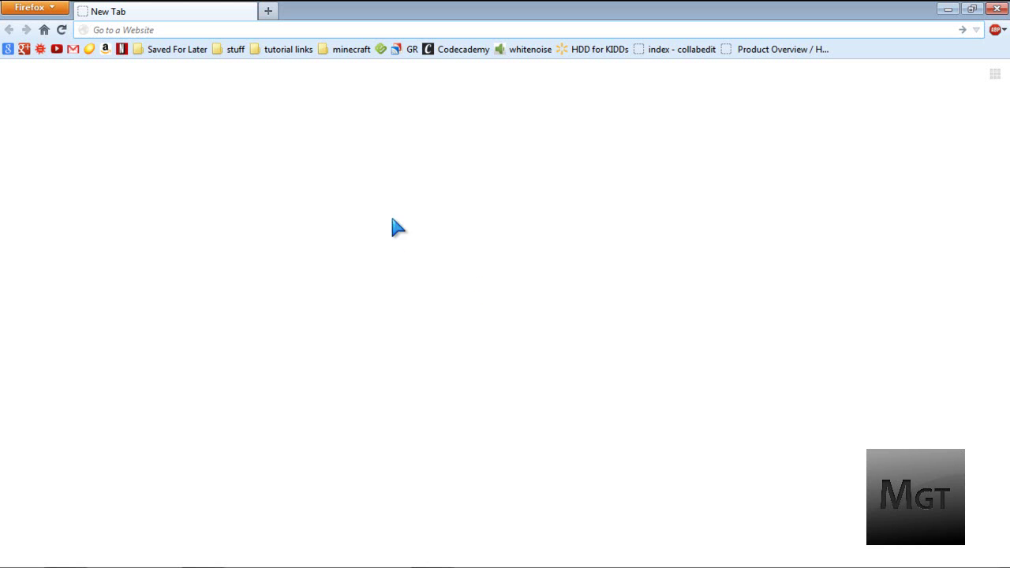
Step: Open the About Firefox information to check the browser version
left_click(52, 7)
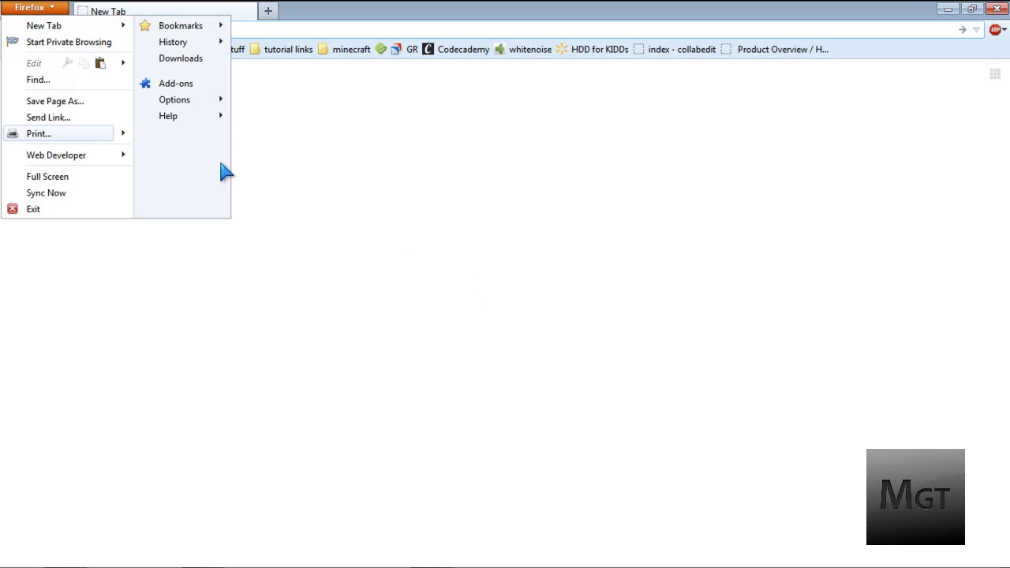
mouse_move(214, 126)
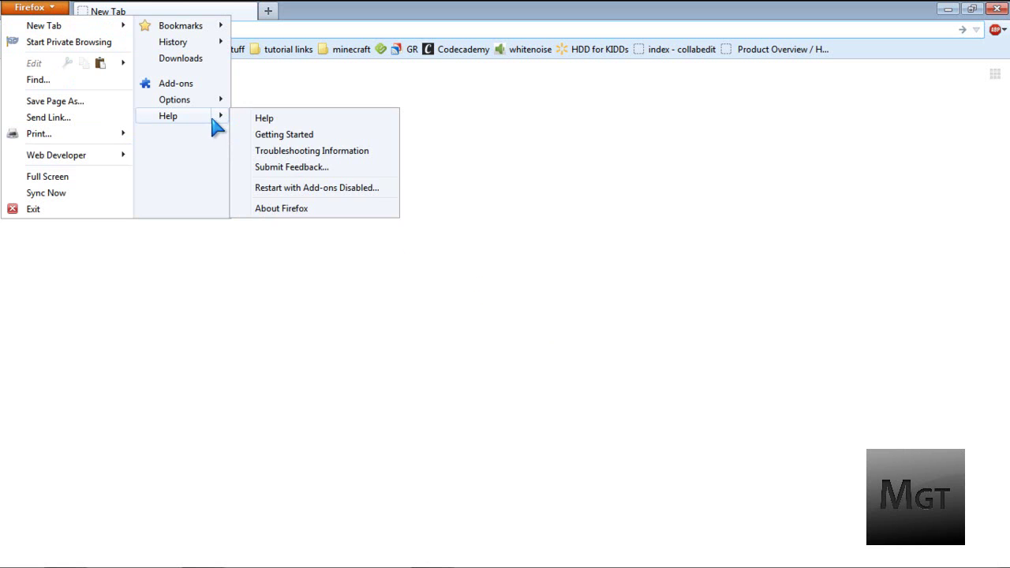
left_click(300, 210)
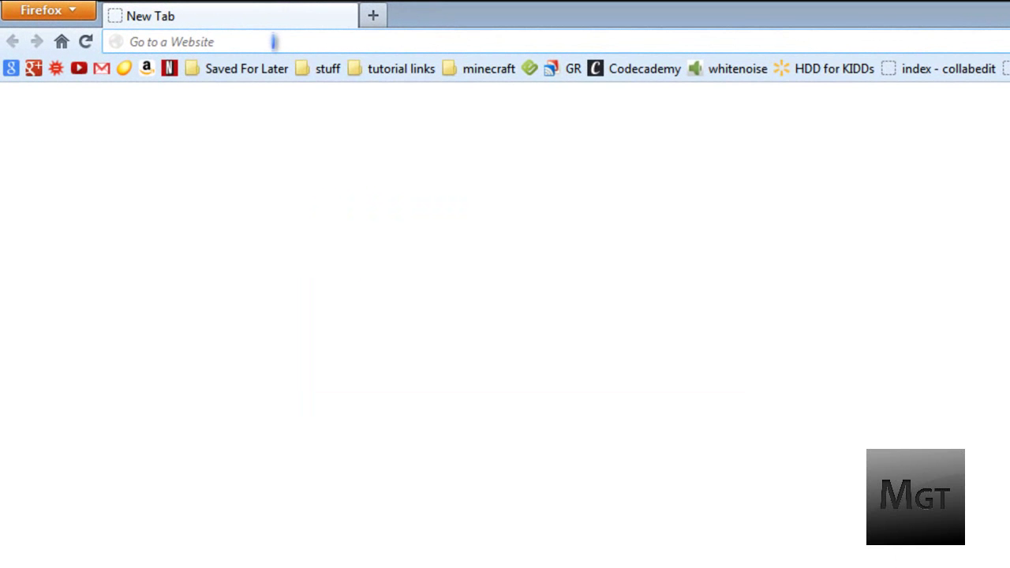
Step: Go to about:config and accept the advanced settings warning
type("about:")
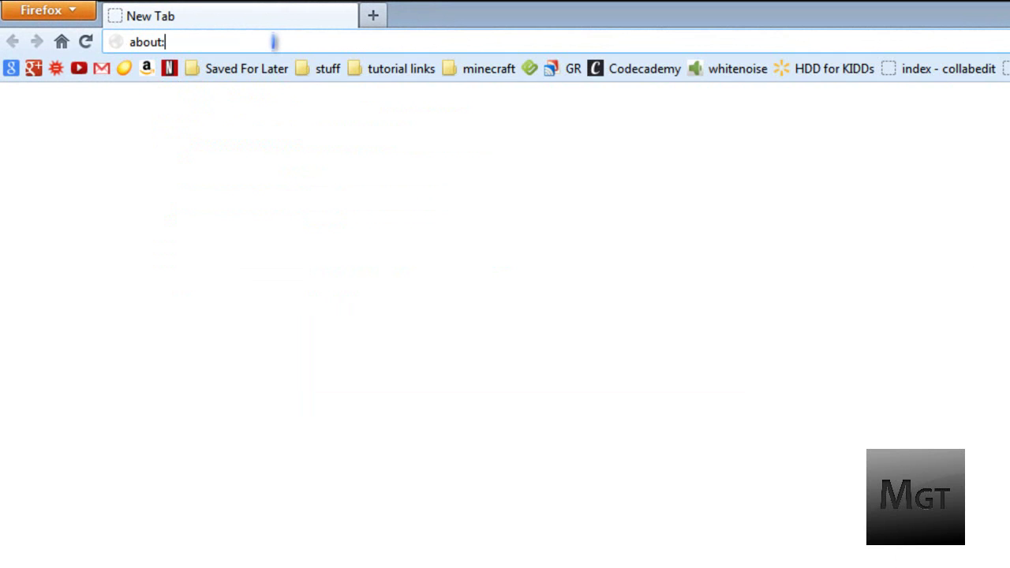
type("config")
key("Return")
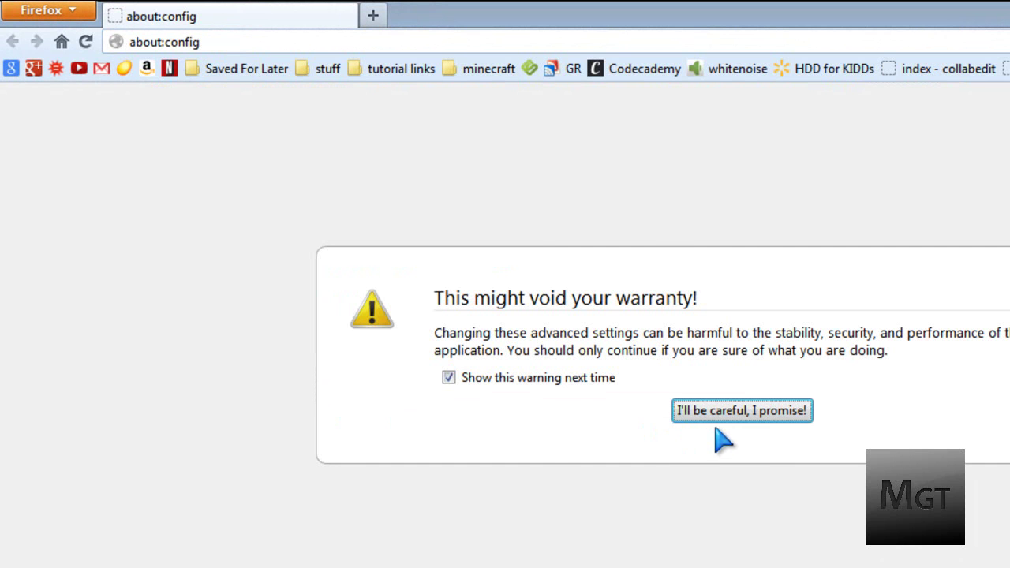
left_click(739, 412)
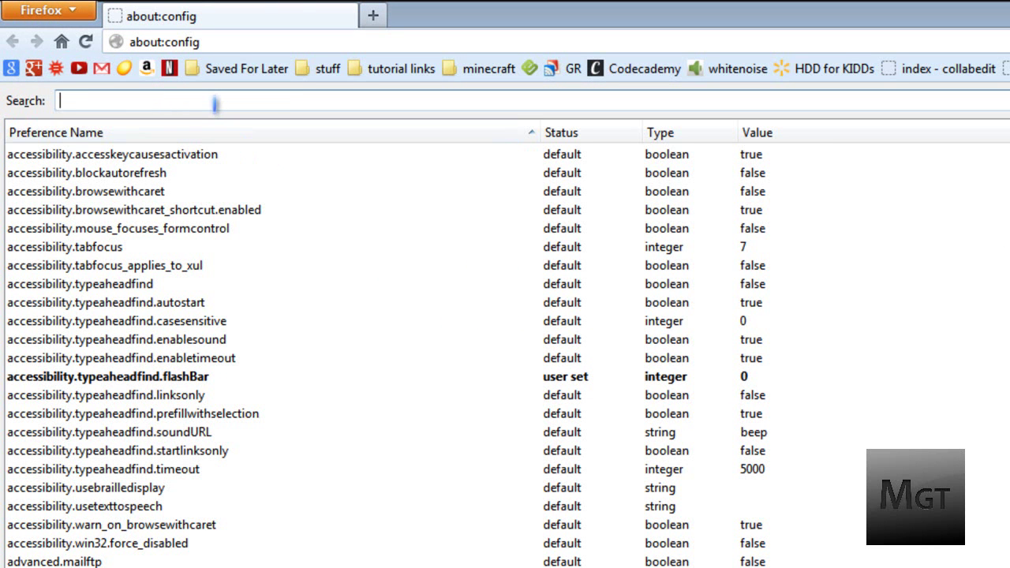
Step: Find the preference browser.preferences.inContent and check the actions available for it without changing its value
type("browser.preferences.")
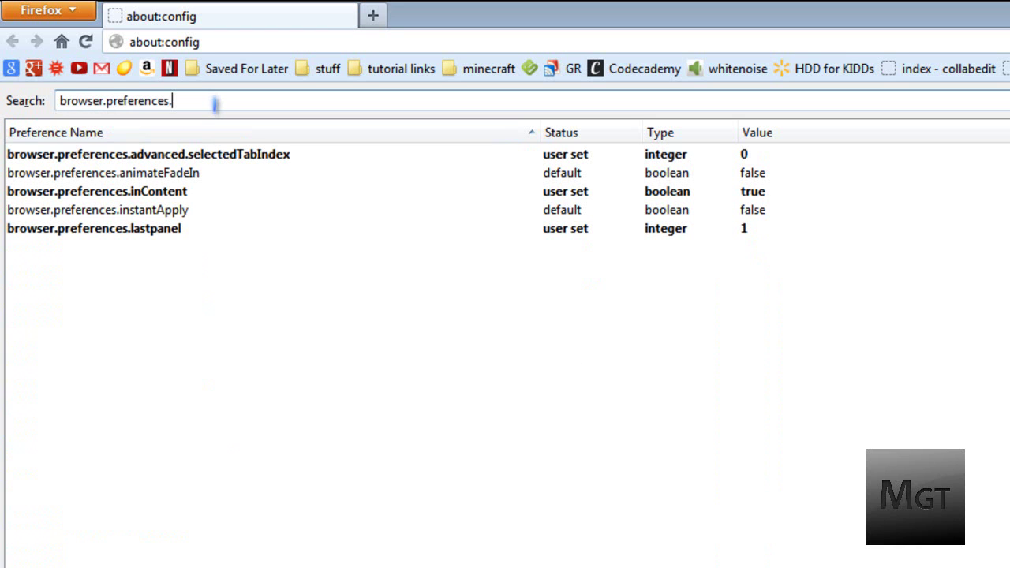
type("inCo")
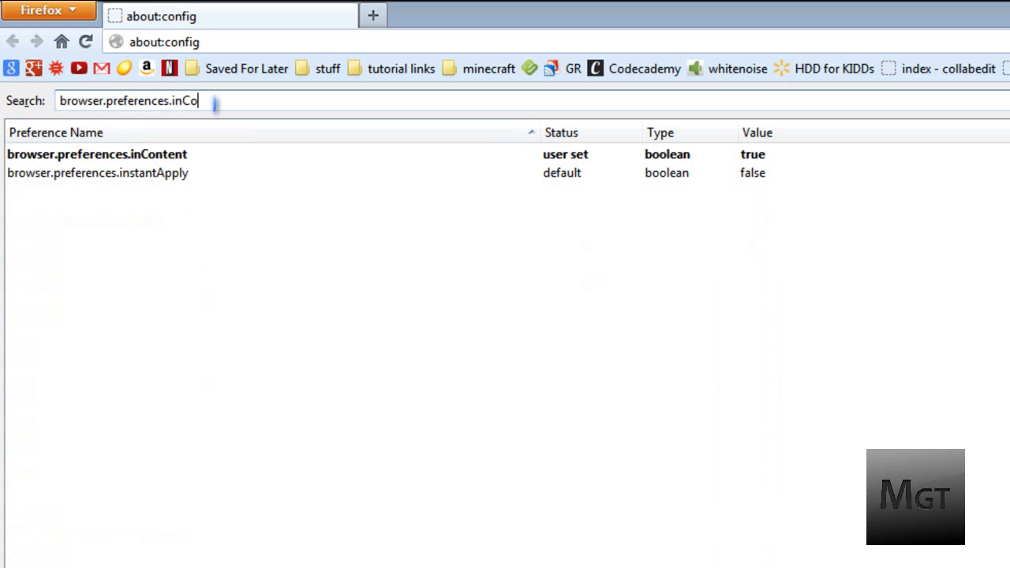
type("ntent")
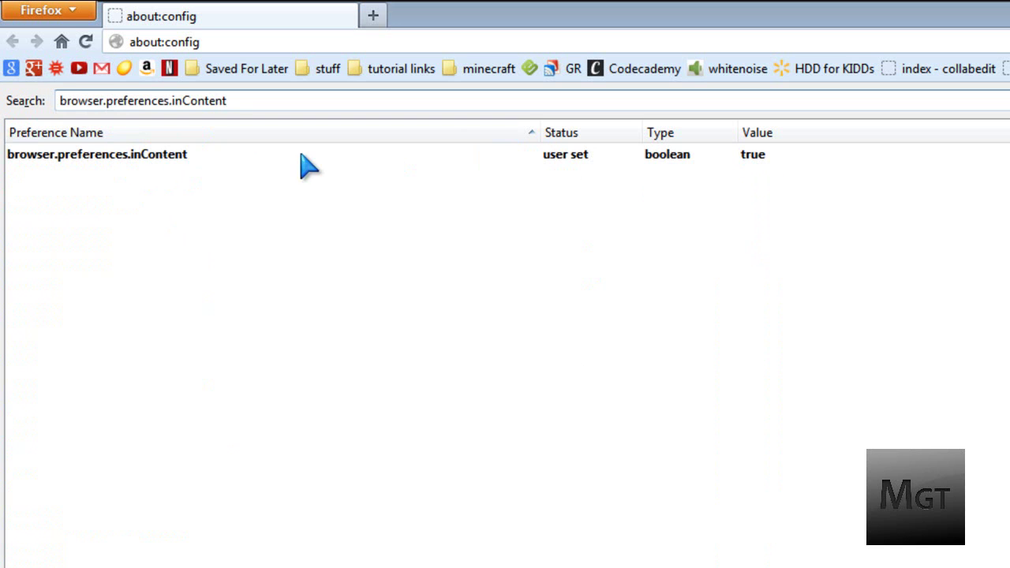
right_click(204, 160)
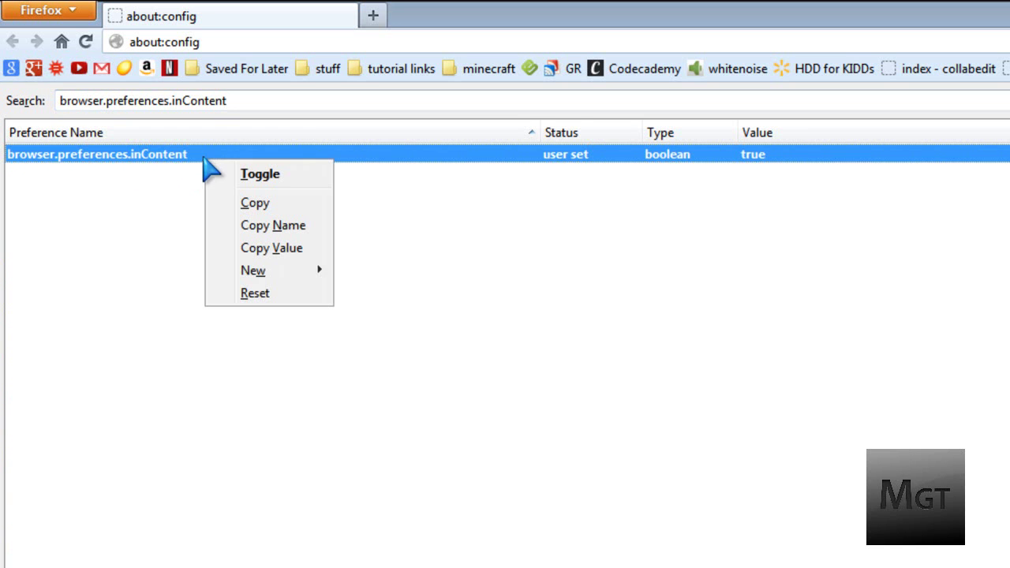
left_click(746, 230)
Step: Find the preference pdfjs.disabled and check the actions available for it without changing its value
left_click_drag(347, 101, 2, 103)
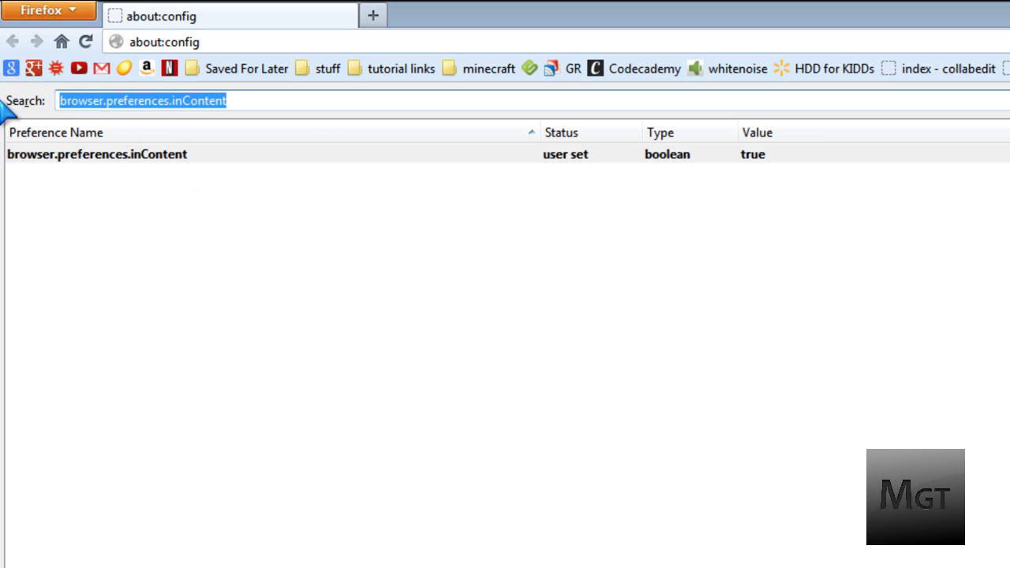
type("pdf")
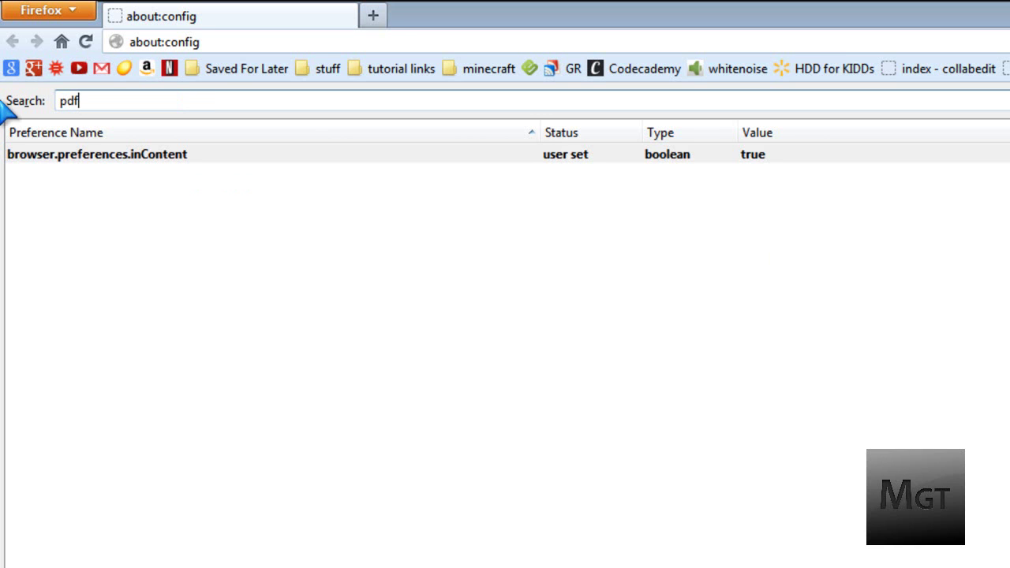
type("js.disabled")
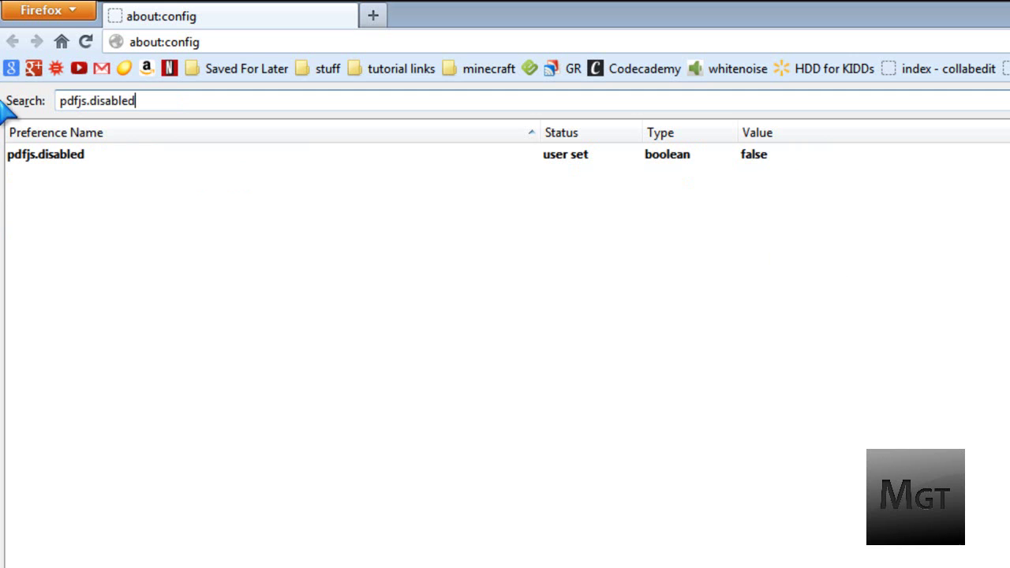
left_click(293, 155)
right_click(297, 152)
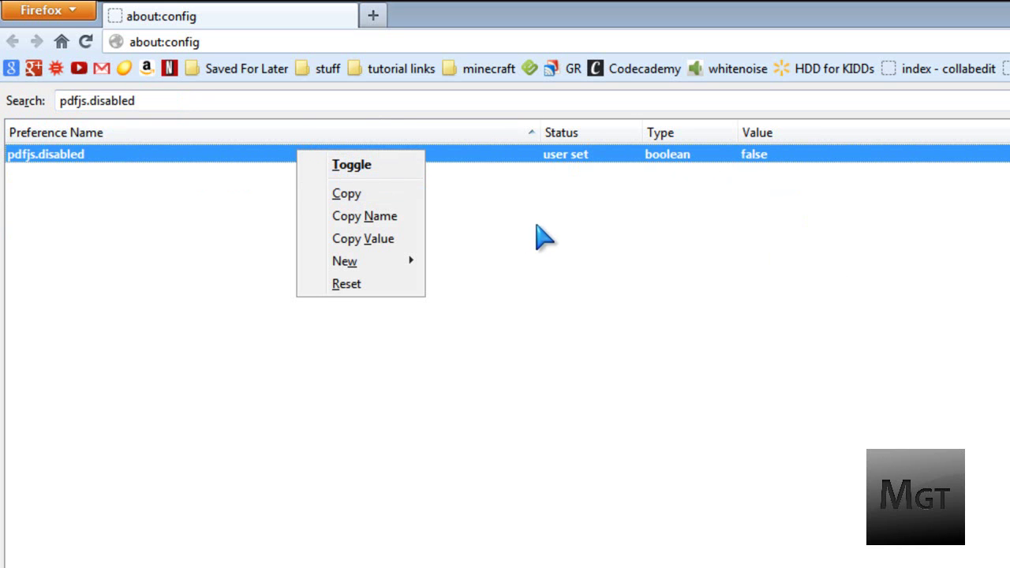
left_click(596, 314)
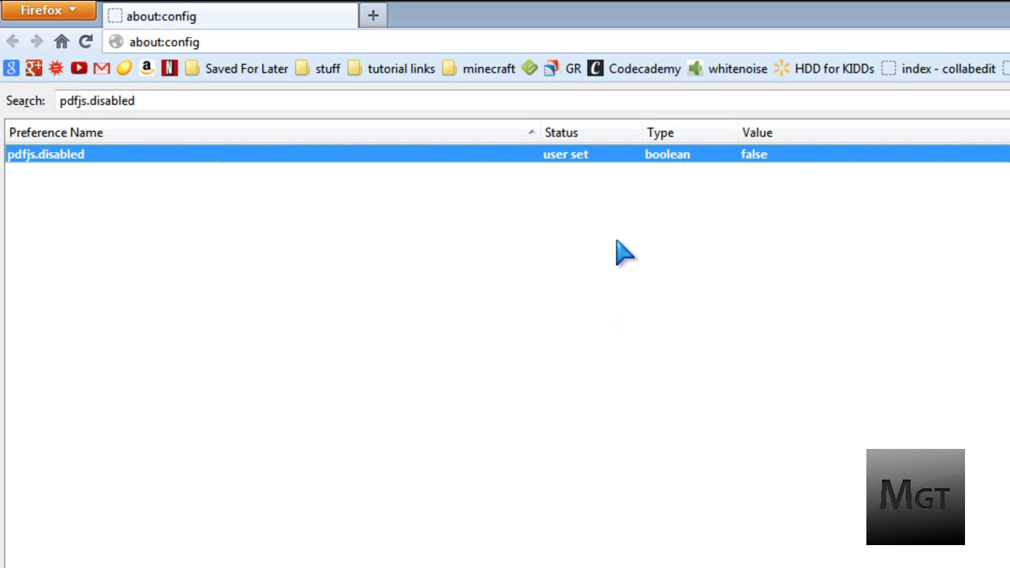
Step: Open the Add-ons Manager and examine the plugins list for PDF reader plugins and whether they are disabled
left_click(45, 11)
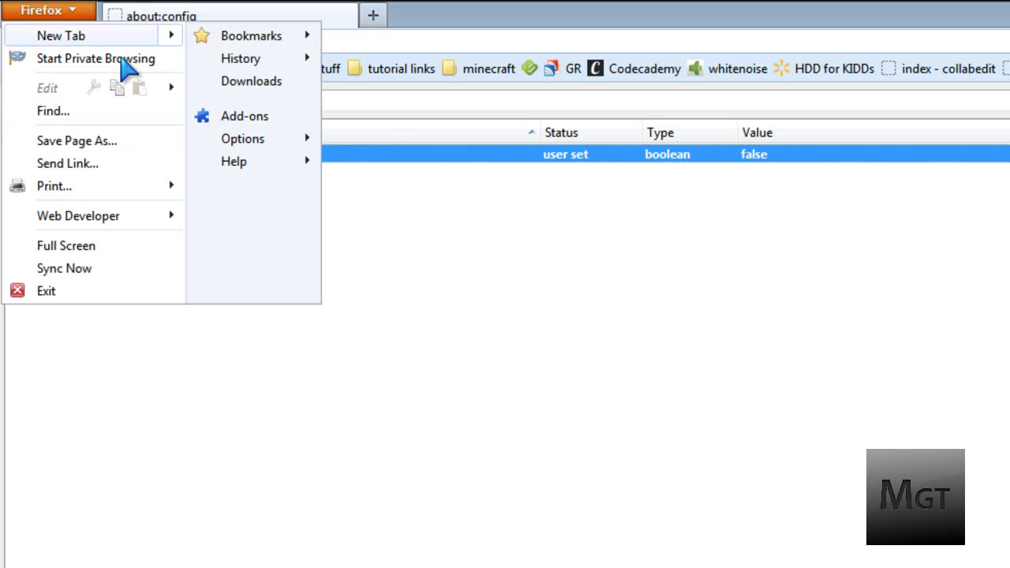
left_click(249, 119)
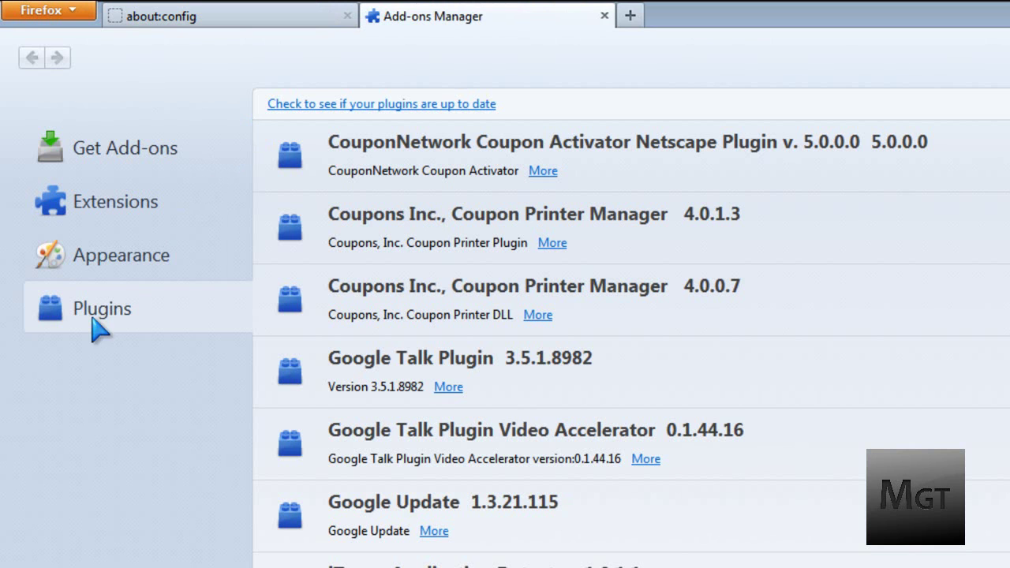
scroll(472, 211, "down", 1)
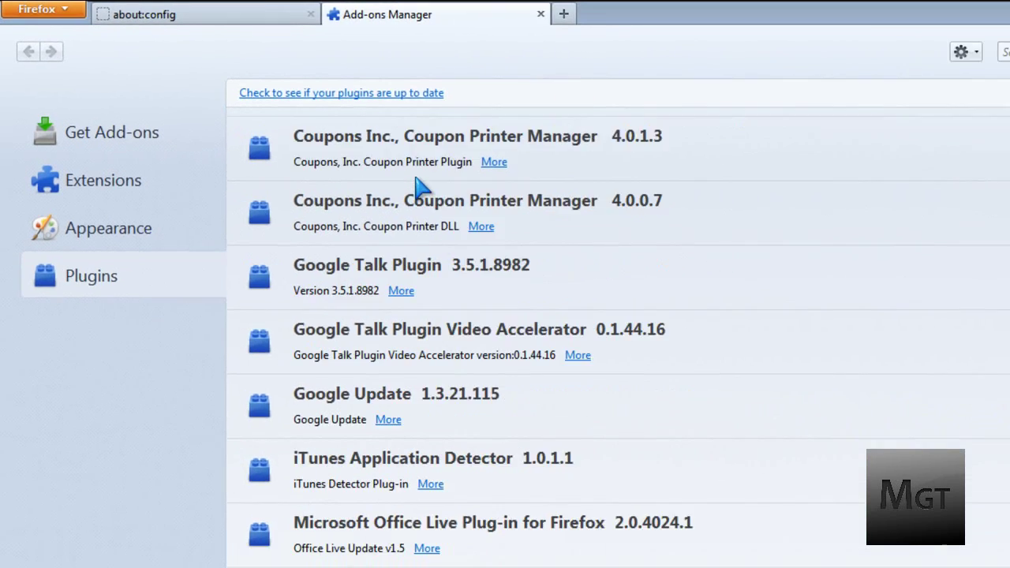
scroll(421, 187, "down", 10)
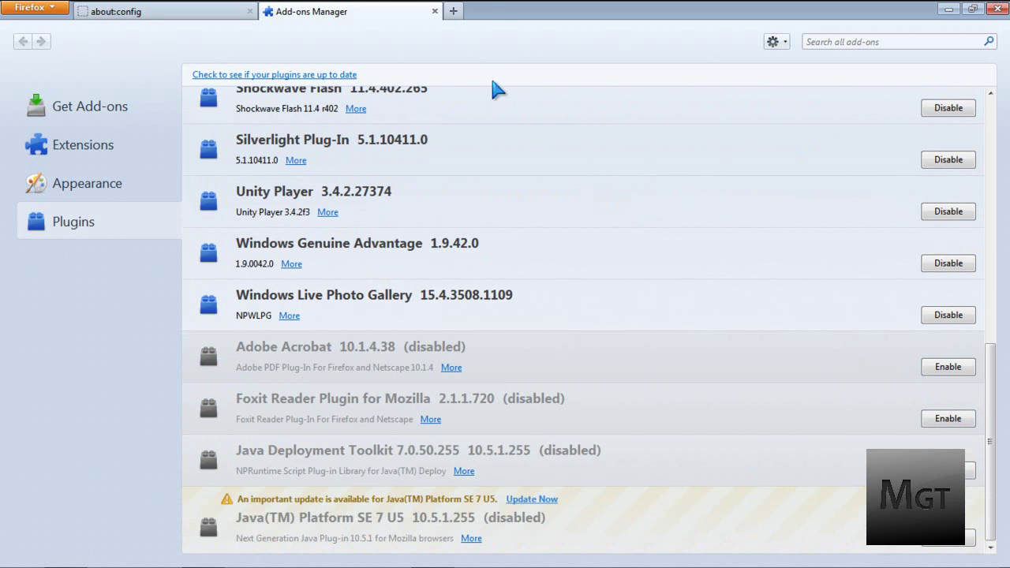
Step: Open laptop stand.pdf in a new tab and look through its page thumbnails and document outline
double_click(494, 11)
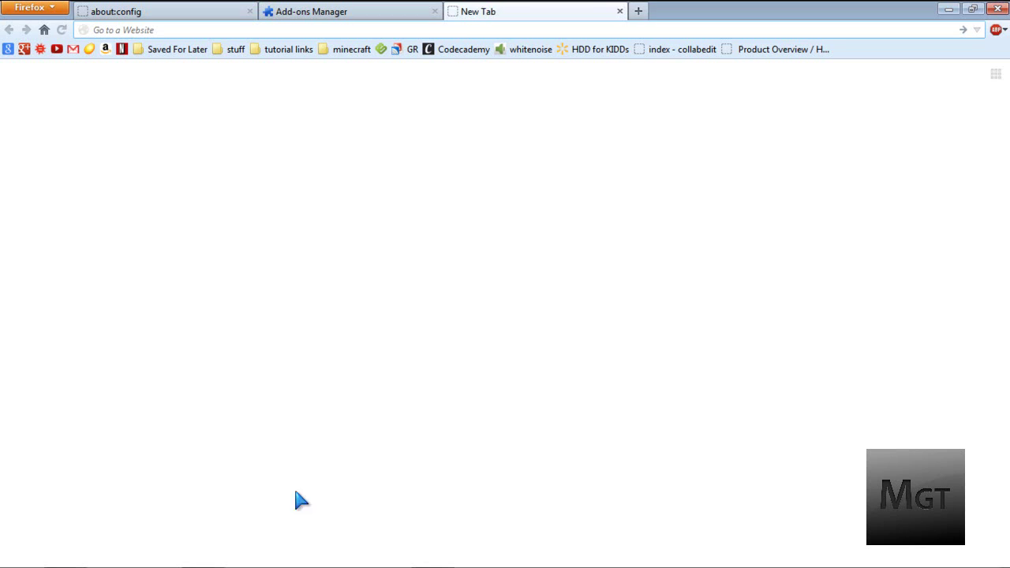
left_click(201, 556)
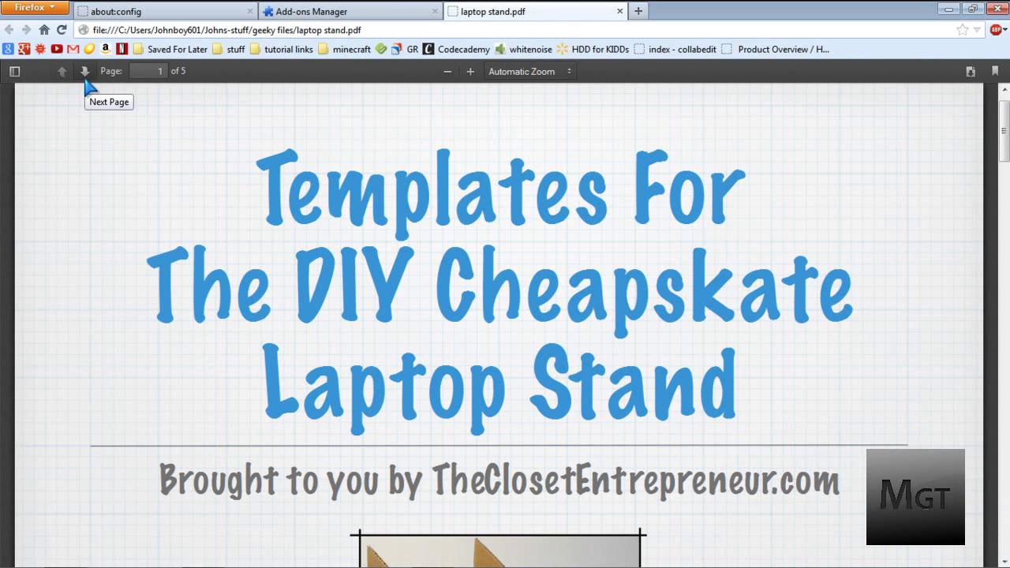
left_click(13, 71)
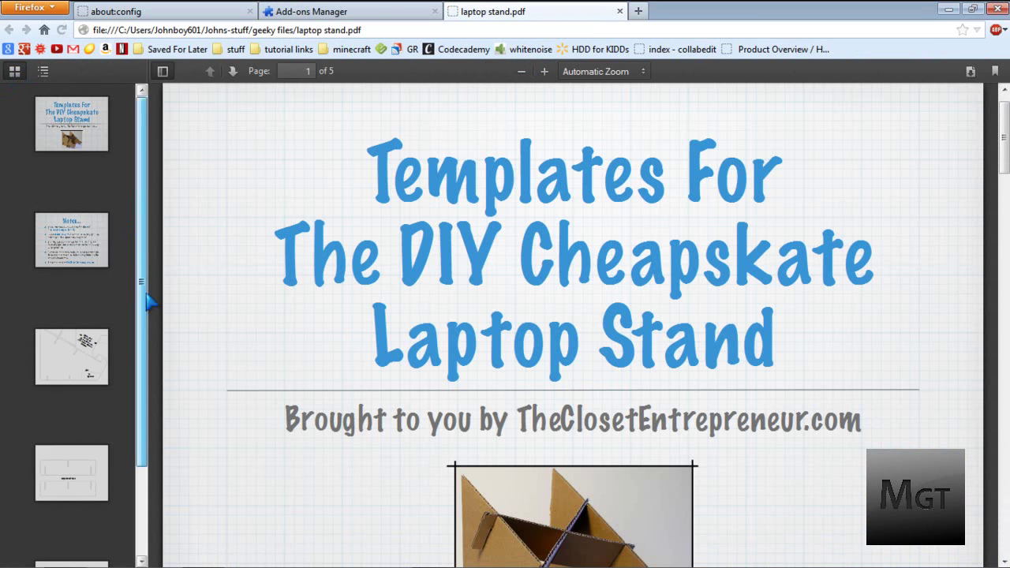
left_click(44, 71)
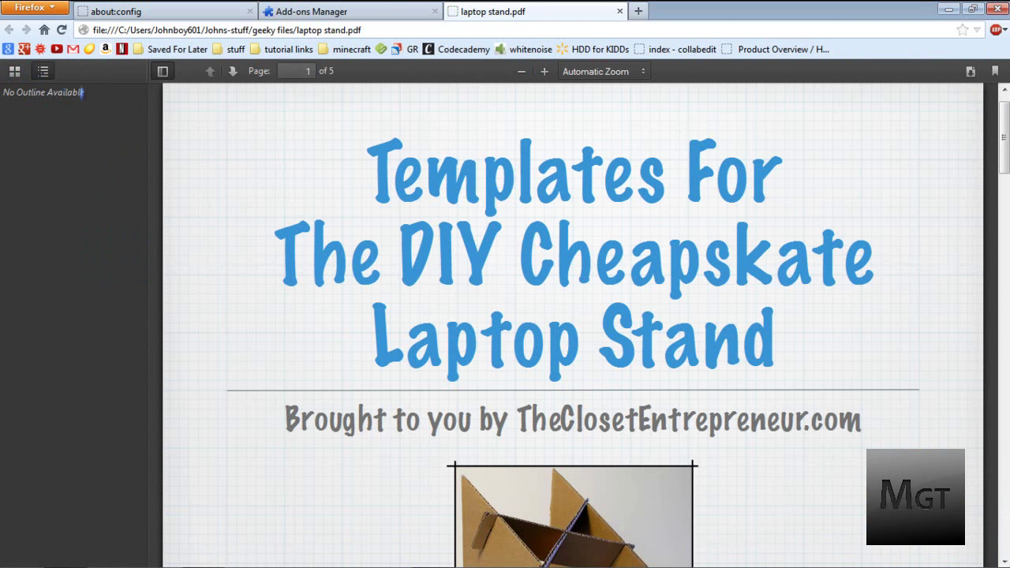
left_click(14, 71)
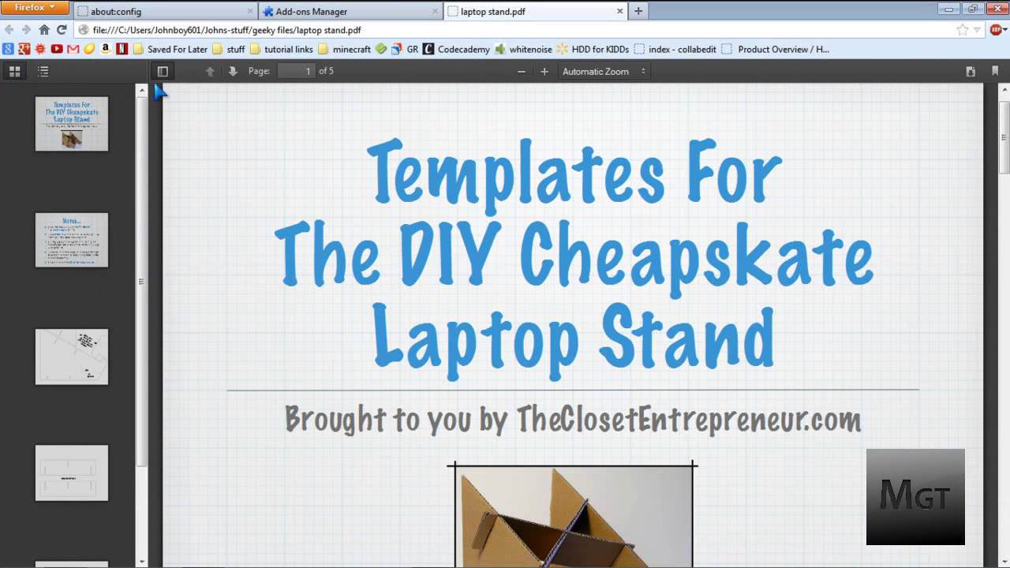
left_click(162, 71)
Step: Advance the PDF to page 3
left_click(85, 71)
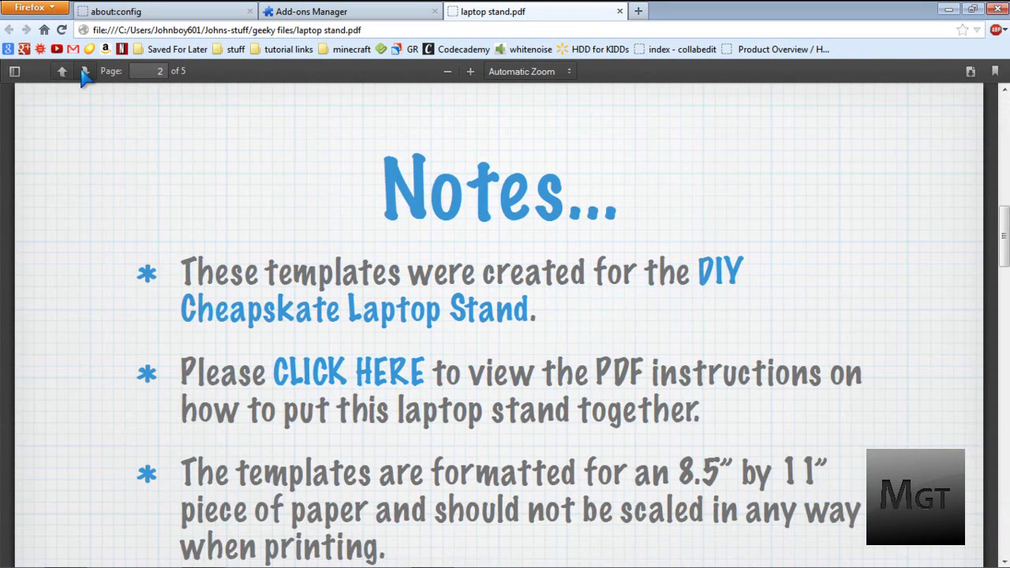
left_click(85, 71)
left_click(147, 71)
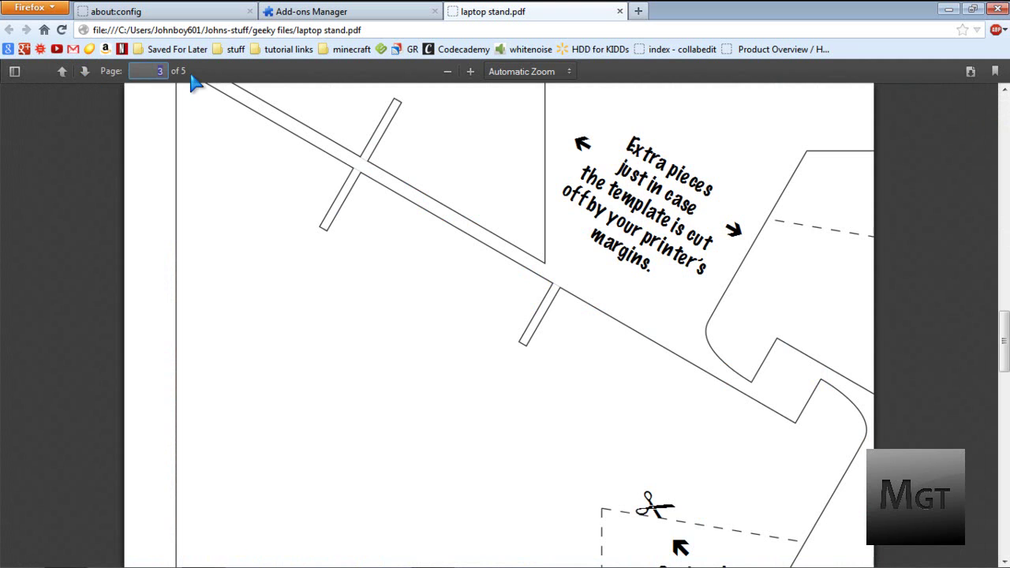
Step: Zoom the PDF page out one level and back in, and check the preset zoom choices
left_click(447, 71)
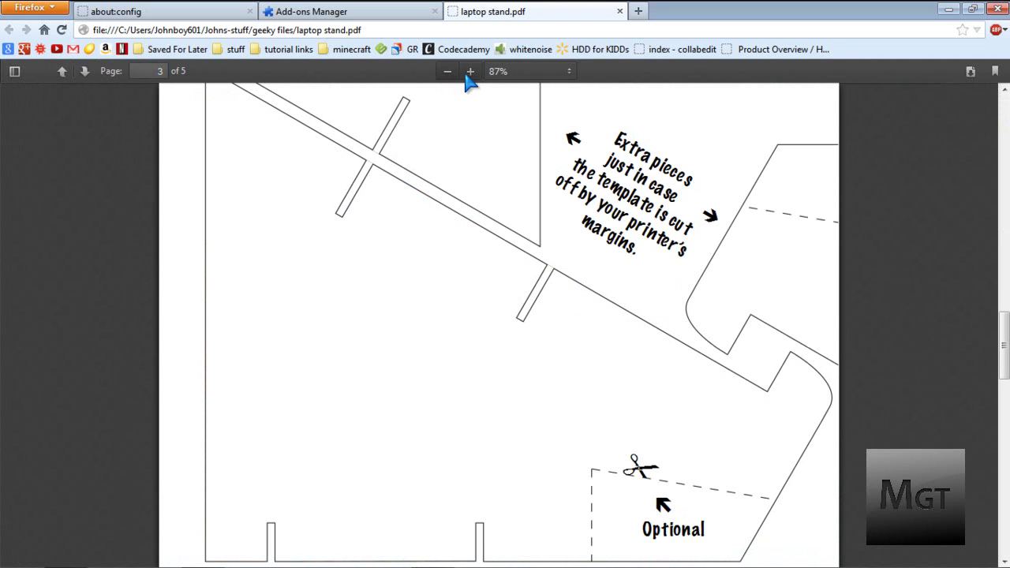
left_click(470, 72)
left_click(559, 72)
left_click(556, 72)
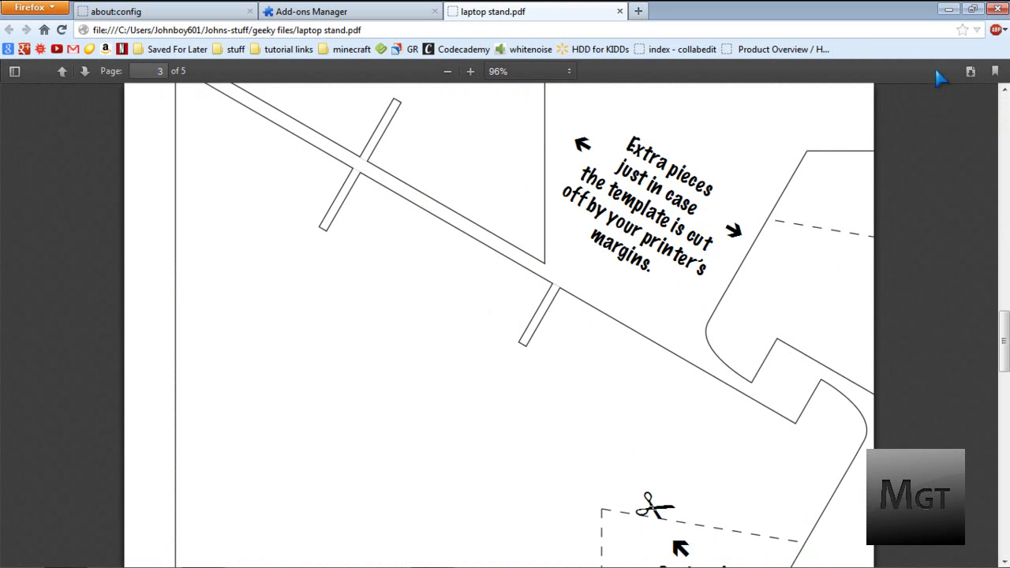
Step: Put a link to the current page view in the address and check which actions the page offers
left_click(996, 71)
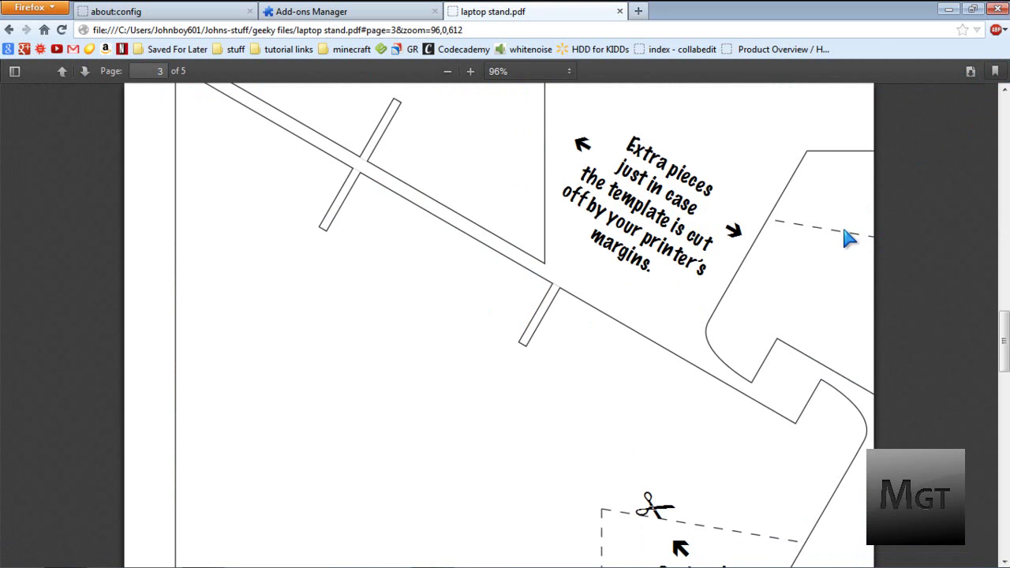
right_click(584, 349)
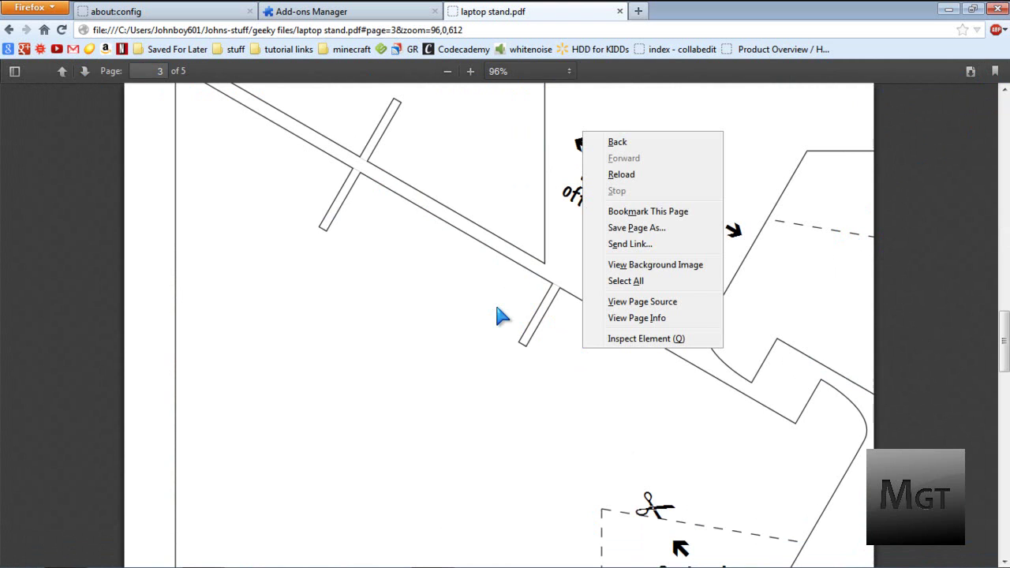
left_click(473, 308)
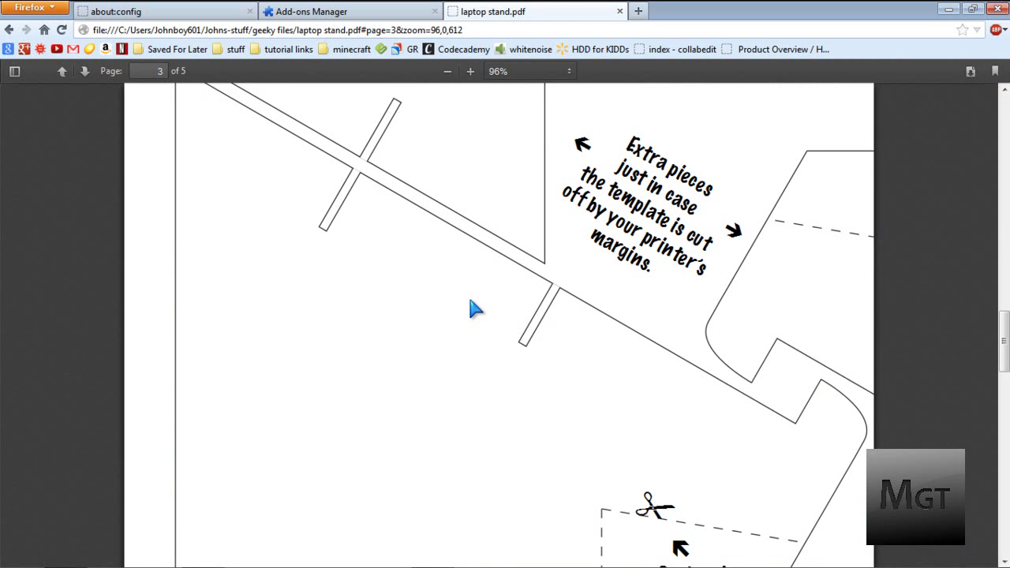